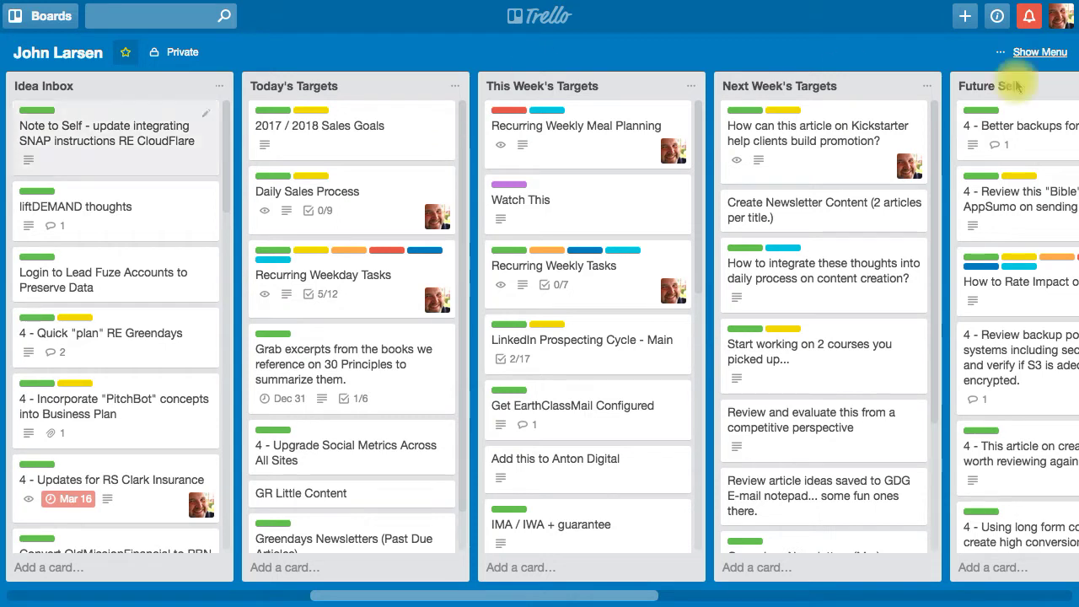
Step: Browse the current board by scrolling sideways through its lists
{"action": "left_click", "coordinate": [444, 61]}
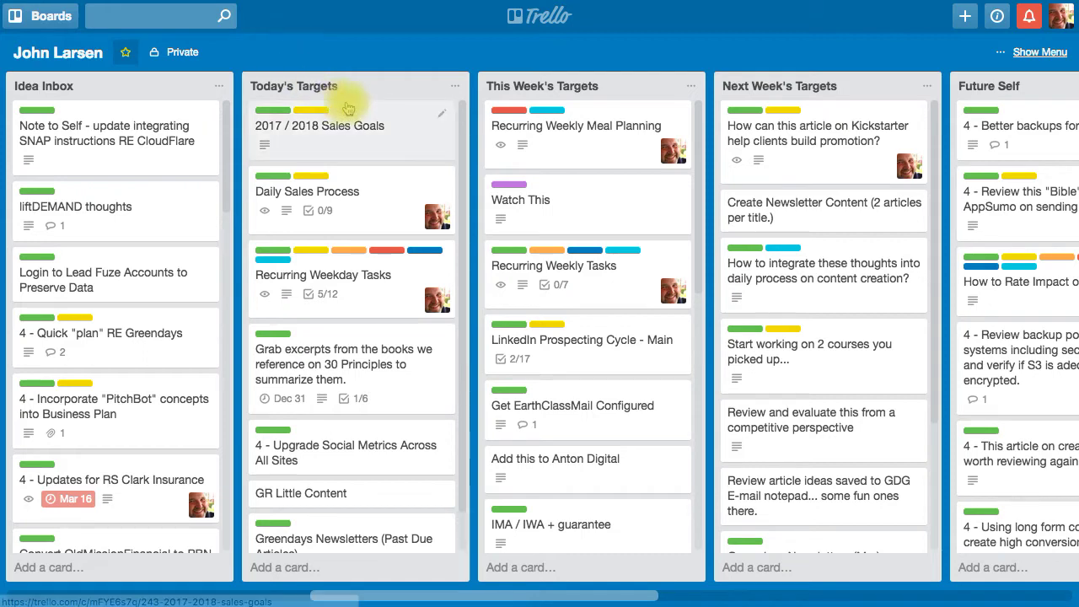
{"action": "scroll", "coordinate": [391, 106], "scroll_direction": "right", "scroll_amount": 2}
{"action": "scroll", "coordinate": [393, 109], "scroll_direction": "right", "scroll_amount": 3}
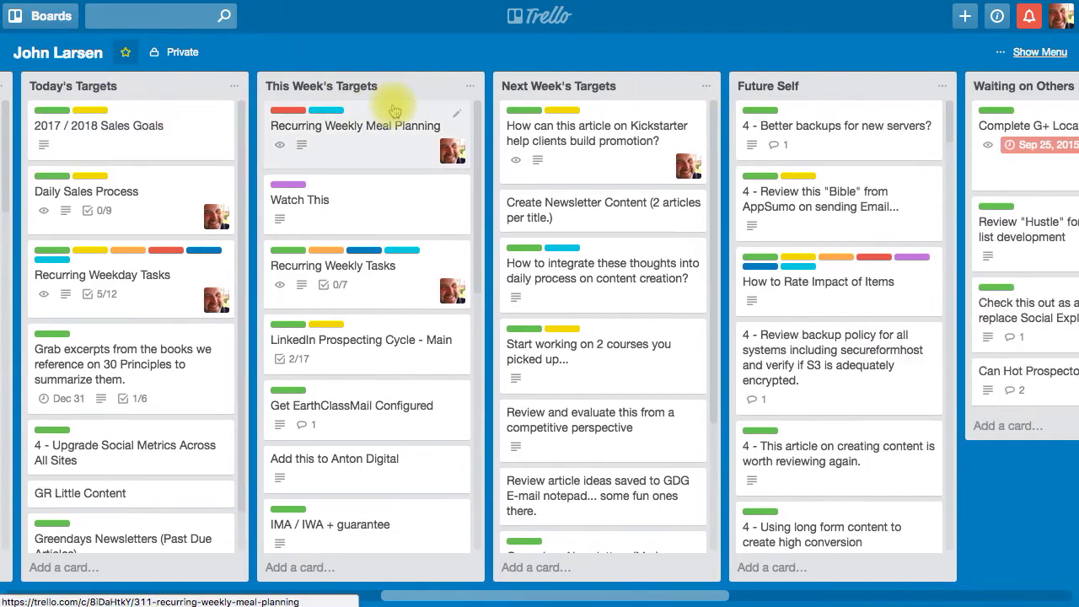
{"action": "scroll", "coordinate": [393, 110], "scroll_direction": "right", "scroll_amount": 9}
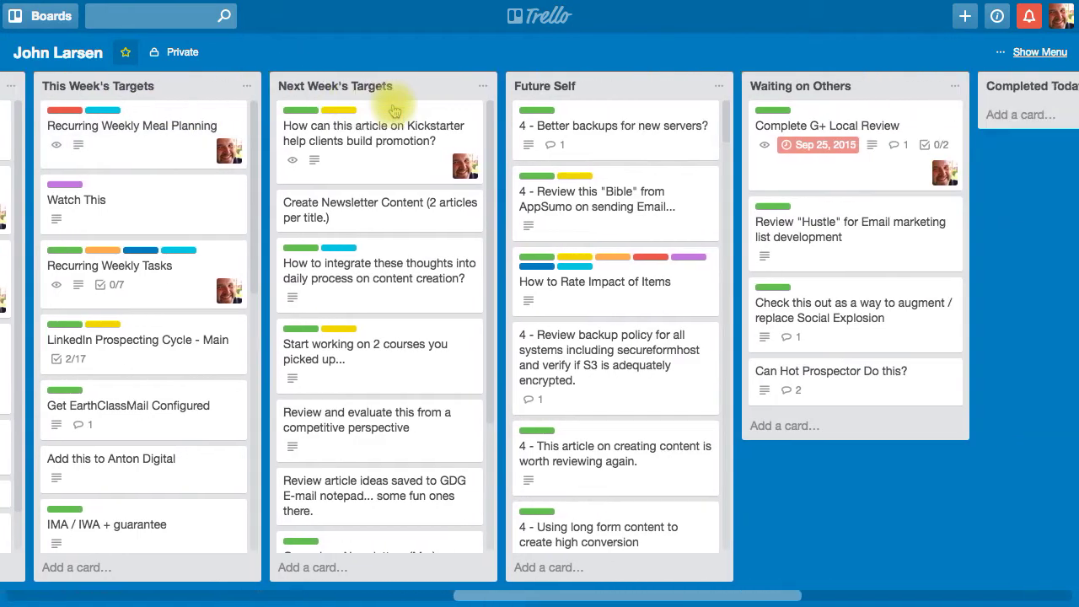
{"action": "scroll", "coordinate": [393, 109], "scroll_direction": "right", "scroll_amount": 5}
{"action": "scroll", "coordinate": [393, 110], "scroll_direction": "left", "scroll_amount": 8}
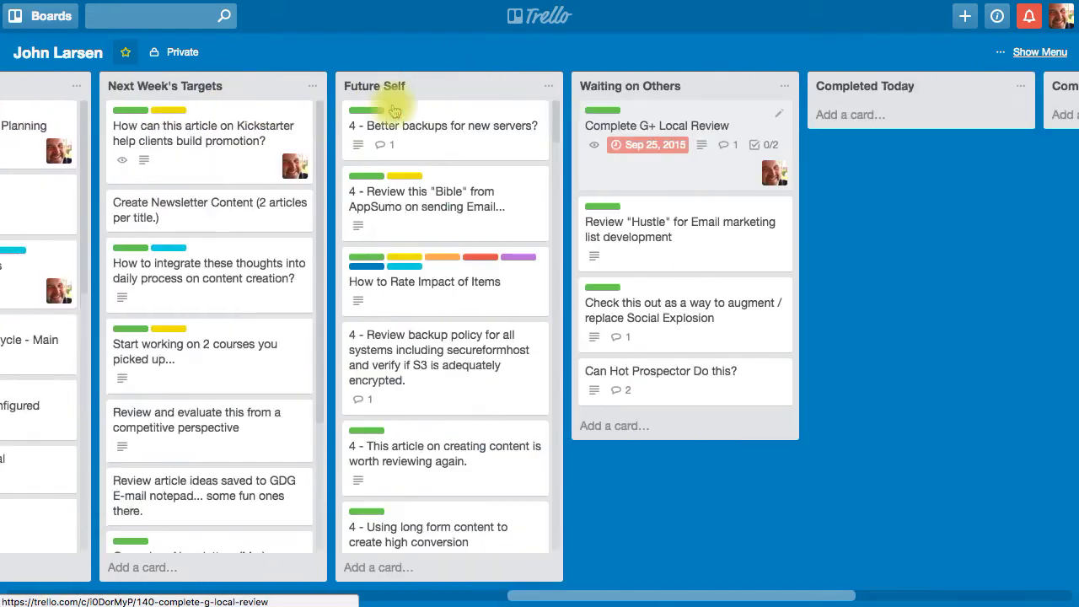
{"action": "scroll", "coordinate": [393, 110], "scroll_direction": "left", "scroll_amount": 5}
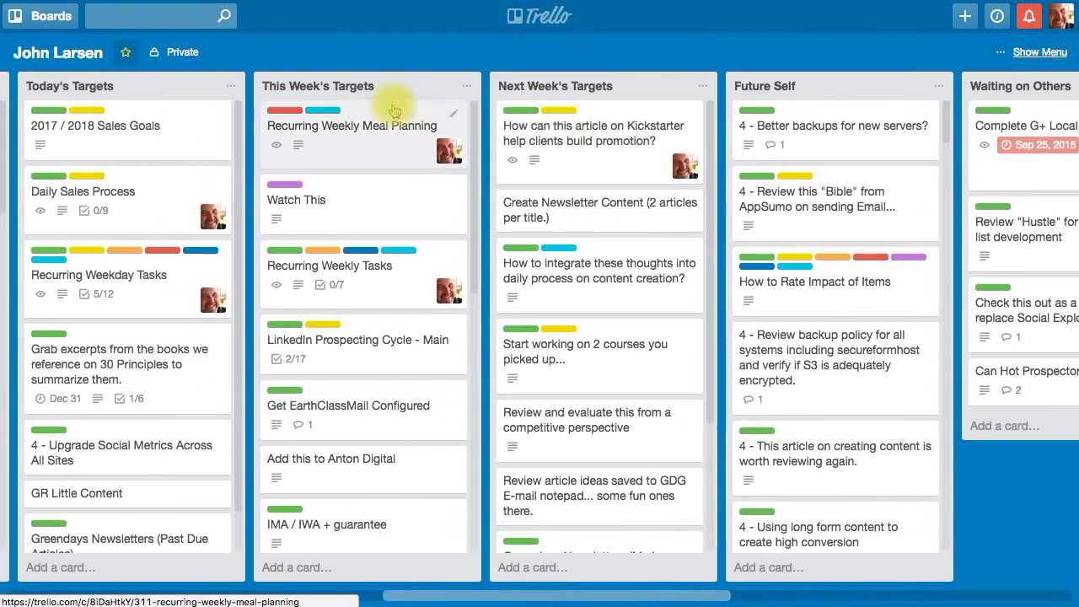
{"action": "scroll", "coordinate": [393, 109], "scroll_direction": "right", "scroll_amount": 4}
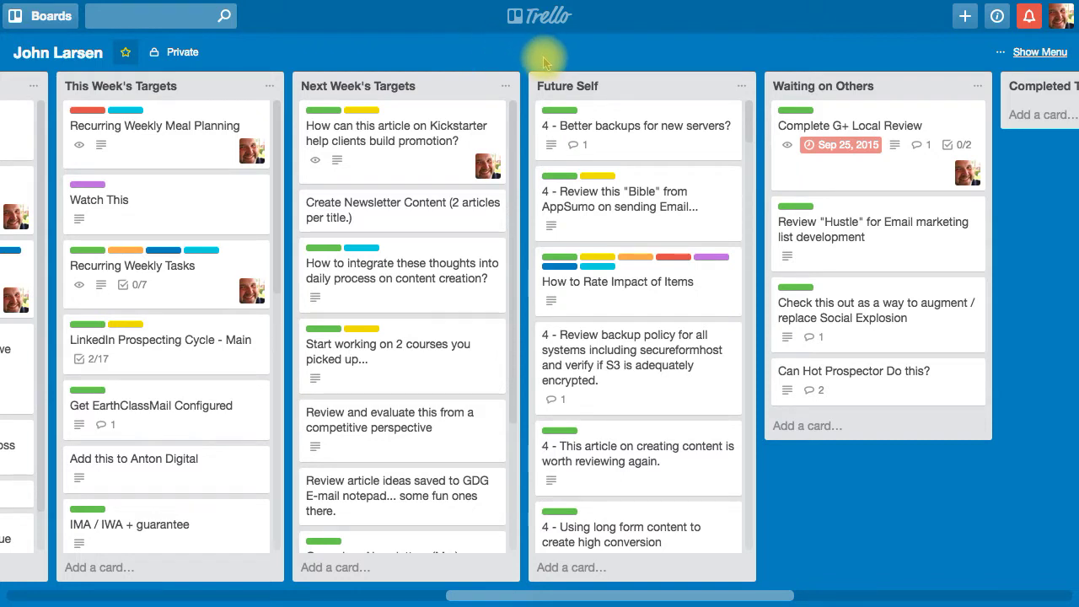
Step: From the boards overview, create a new team named My Team using the autofill suggestion
{"action": "left_click", "coordinate": [538, 18]}
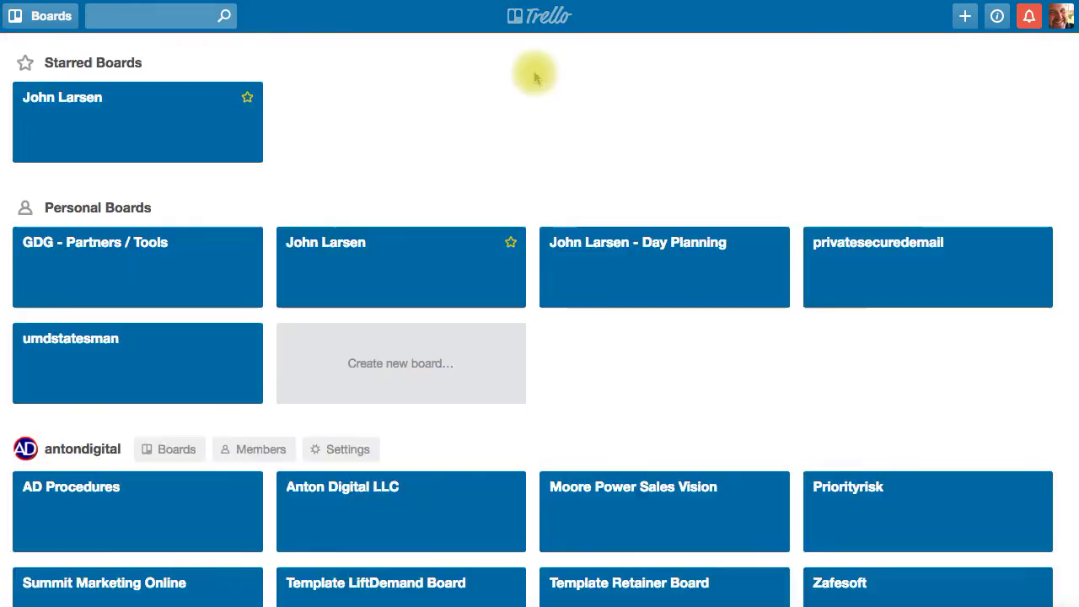
{"action": "scroll", "coordinate": [475, 111], "scroll_direction": "down", "scroll_amount": 2}
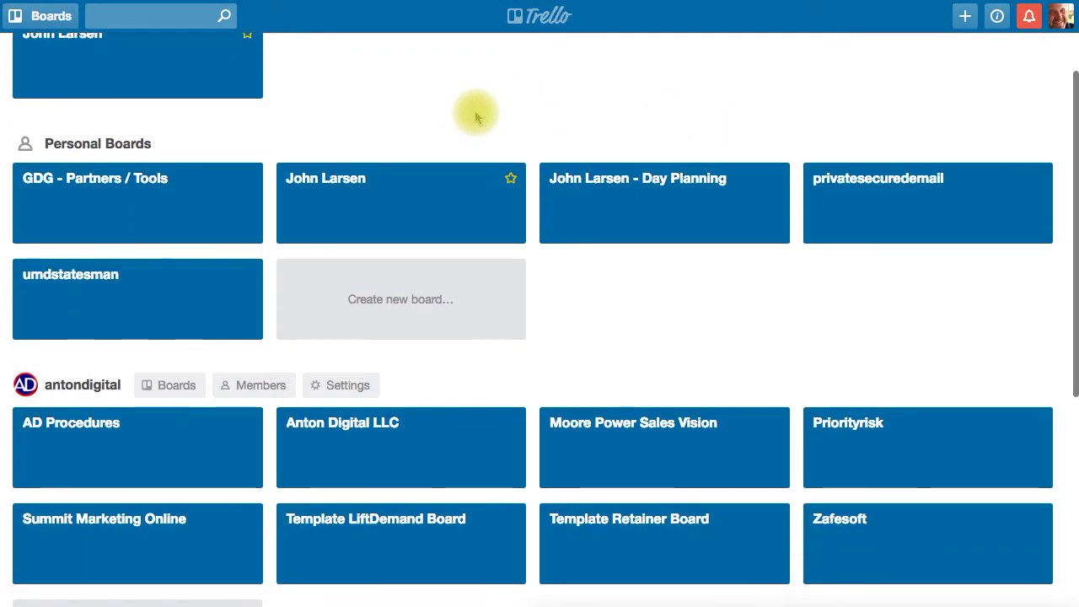
{"action": "scroll", "coordinate": [477, 118], "scroll_direction": "down", "scroll_amount": 10}
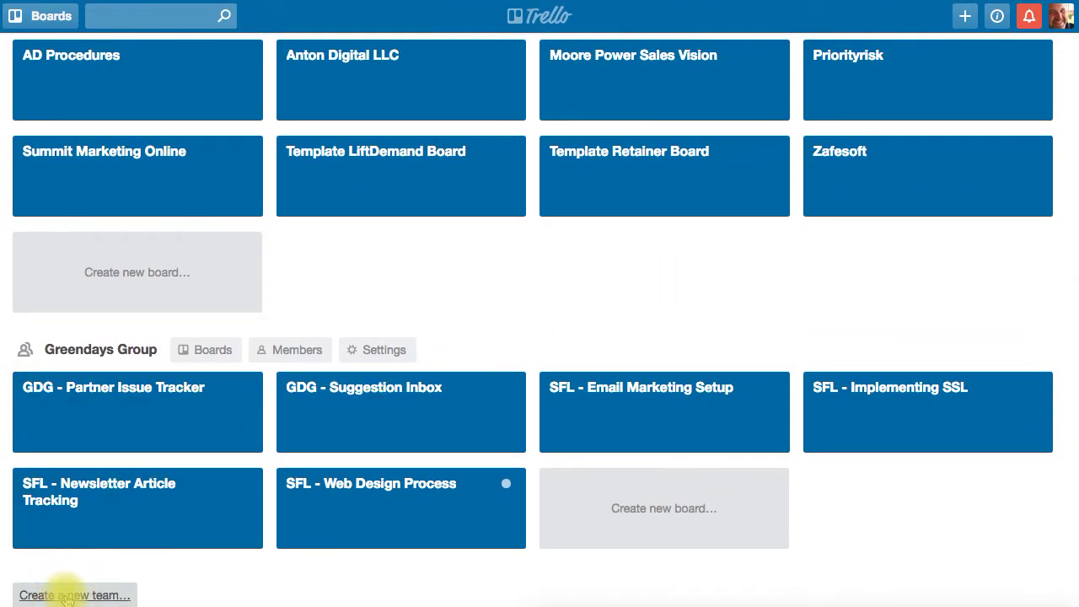
{"action": "left_click", "coordinate": [65, 594]}
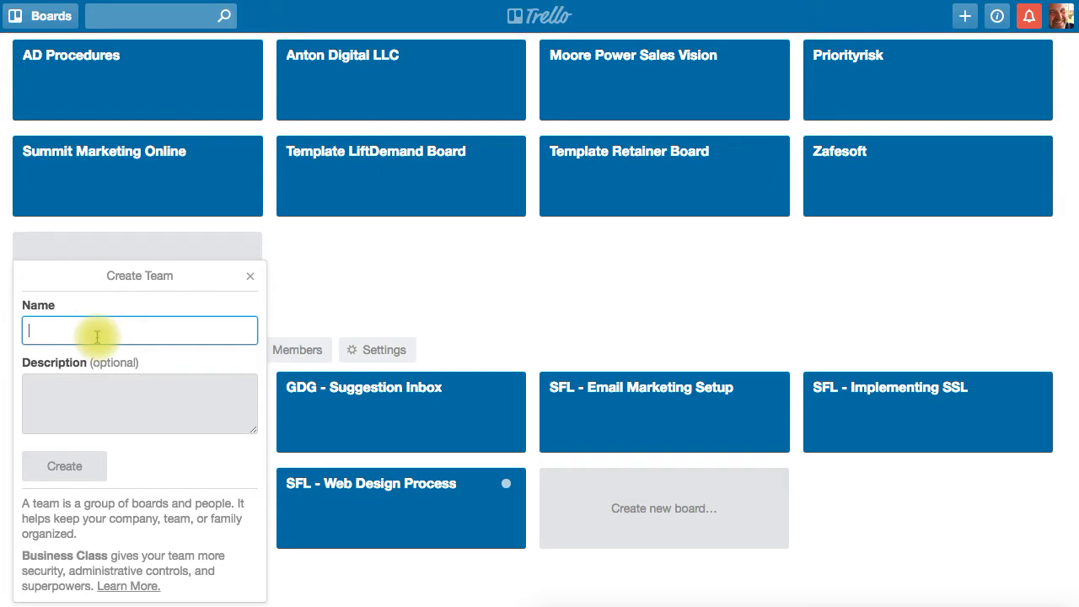
{"action": "type", "text": "My"}
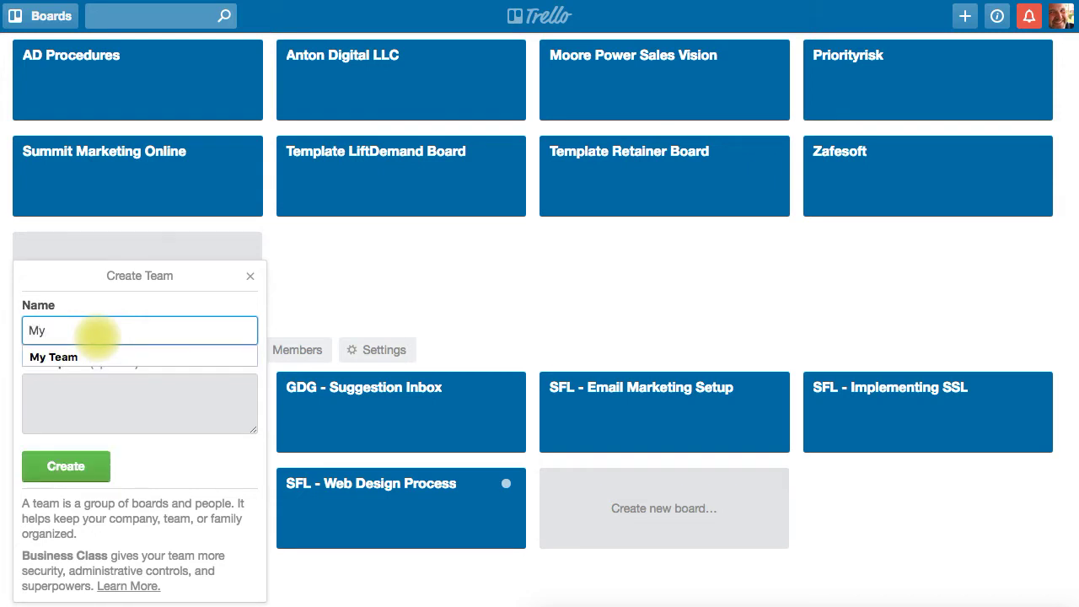
{"action": "key", "text": "Down"}
{"action": "key", "text": "Tab"}
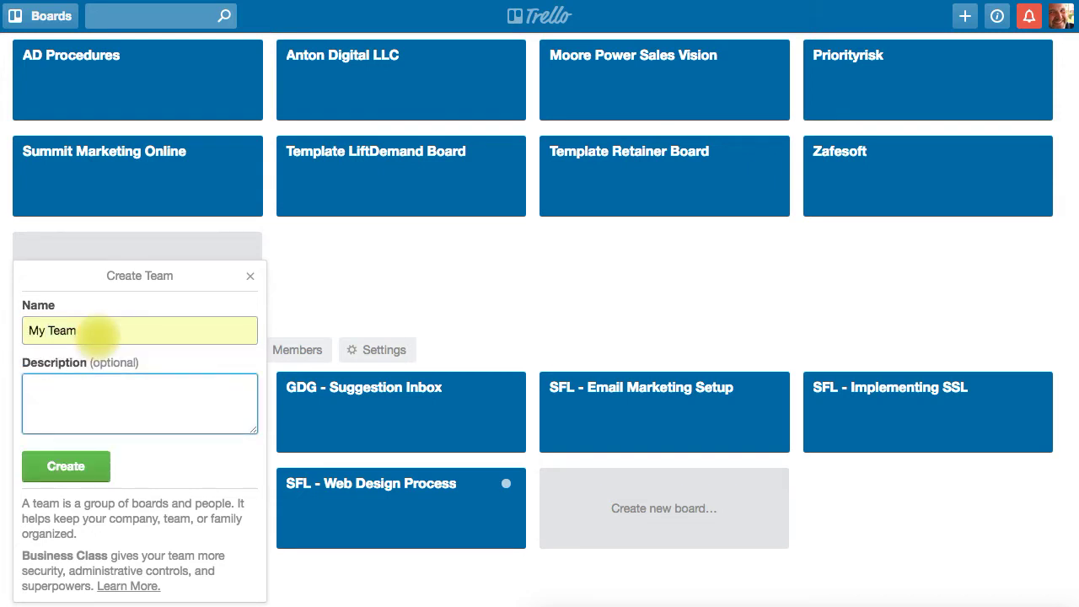
{"action": "left_click", "coordinate": [60, 475]}
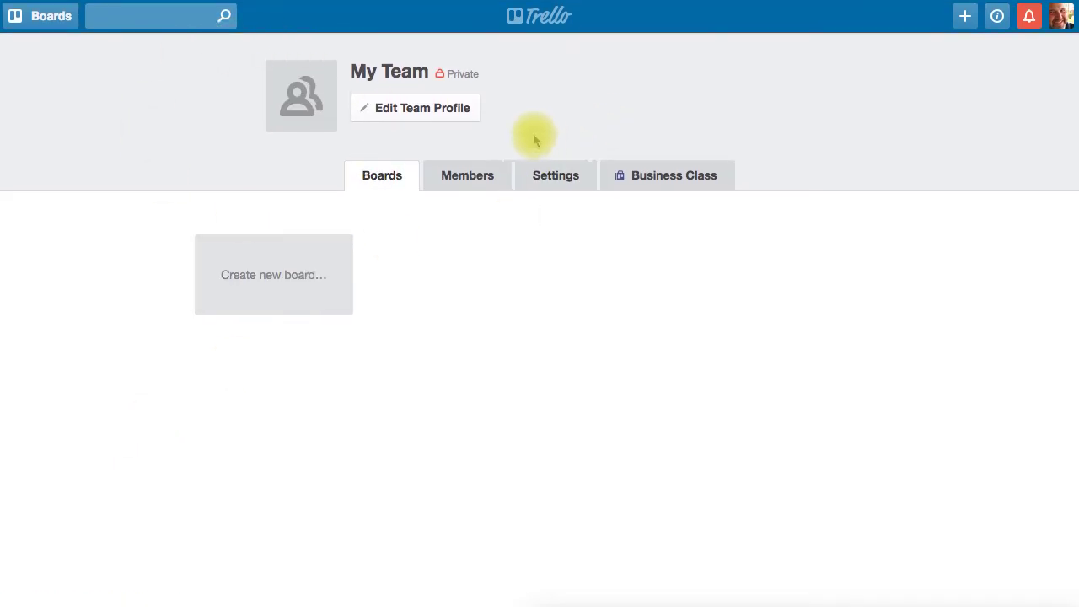
Step: Look over My Team's website, description and short name fields, then cancel without saving
{"action": "left_click", "coordinate": [422, 109]}
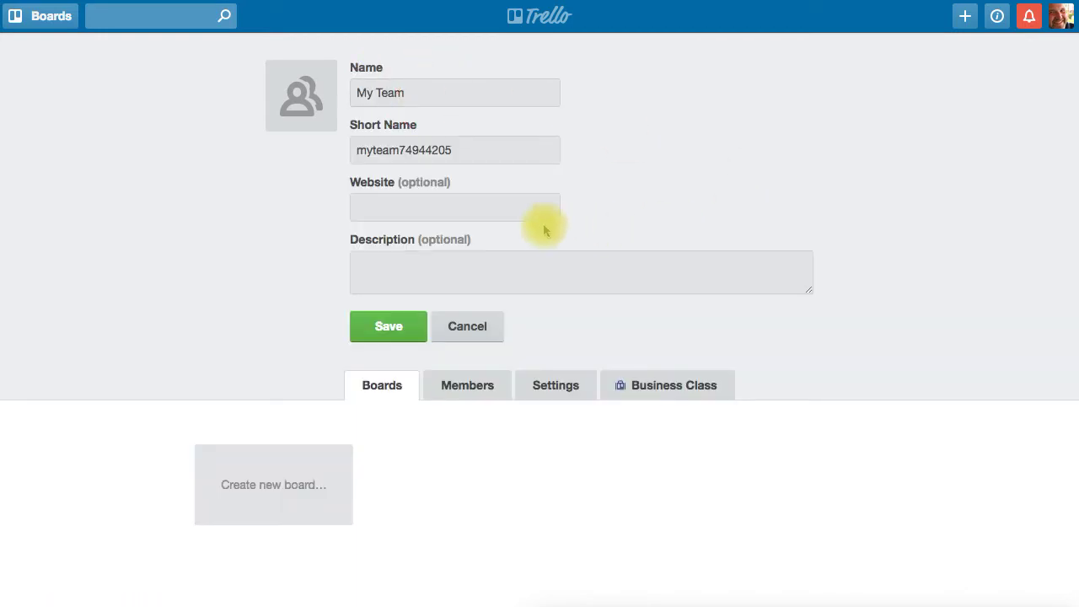
{"action": "left_click", "coordinate": [415, 205]}
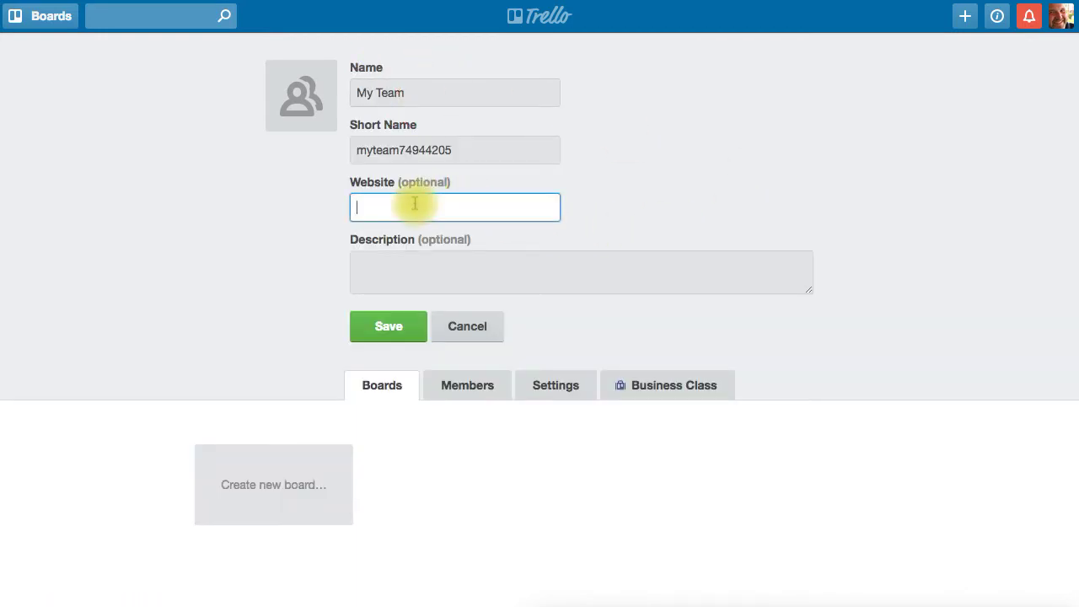
{"action": "left_click", "coordinate": [610, 279]}
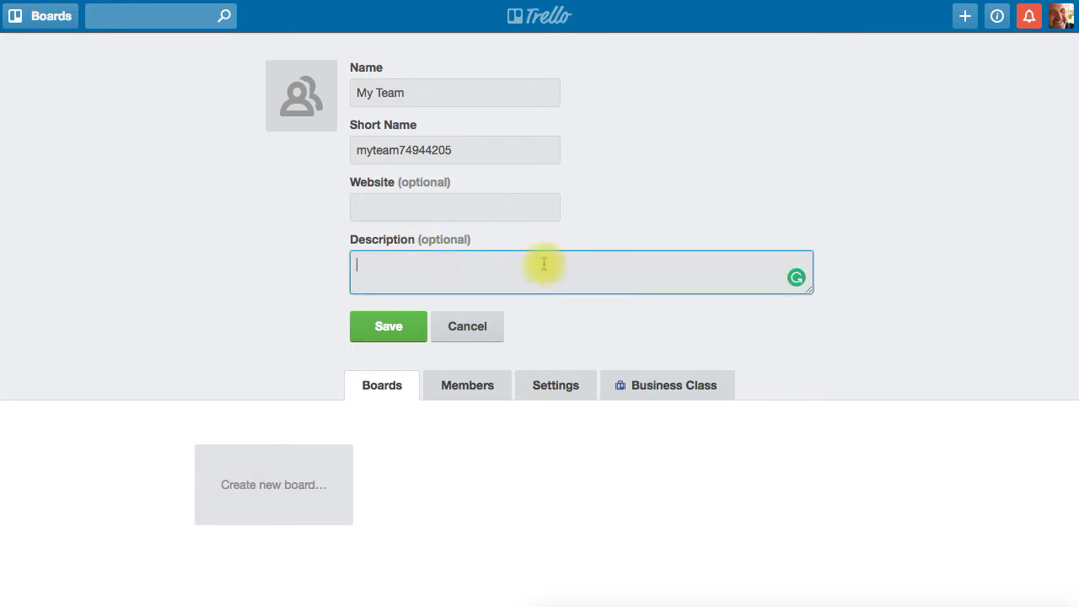
{"action": "left_click", "coordinate": [382, 148]}
{"action": "left_click", "coordinate": [313, 193]}
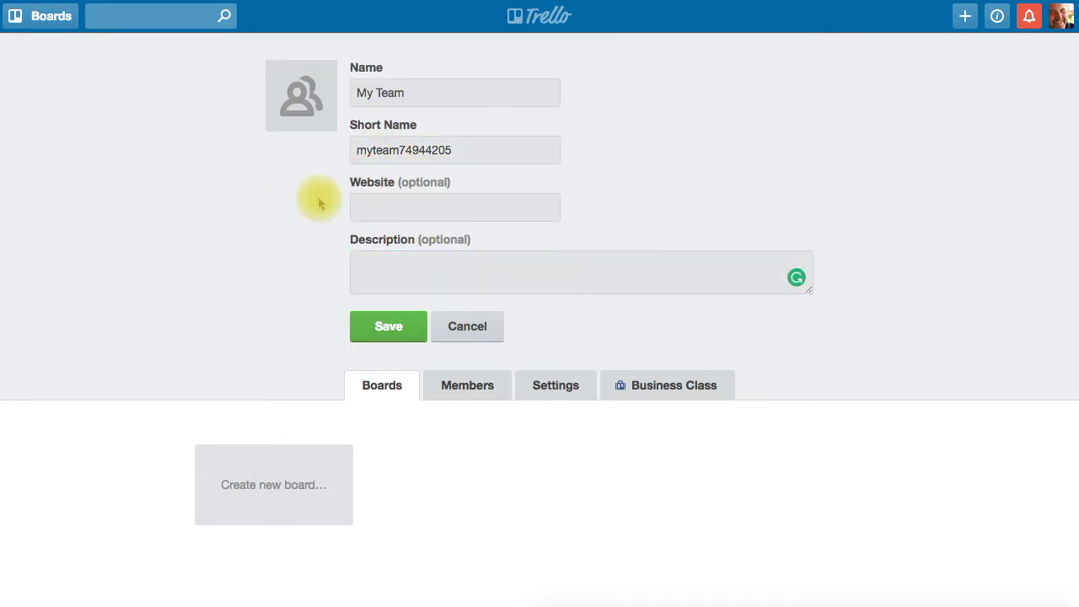
{"action": "left_click", "coordinate": [466, 326]}
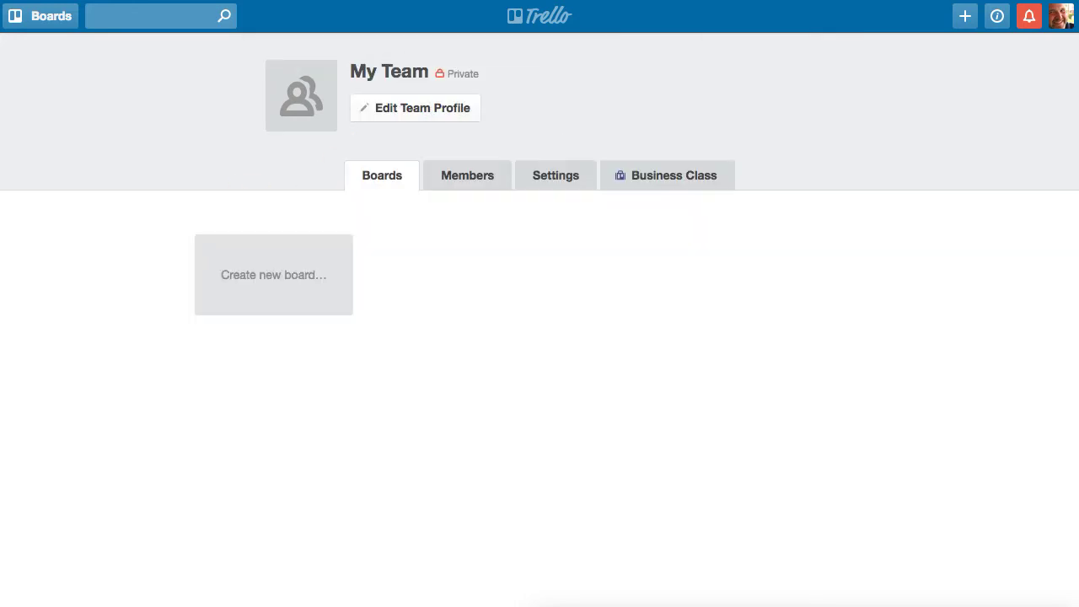
{"action": "left_click", "coordinate": [447, 172]}
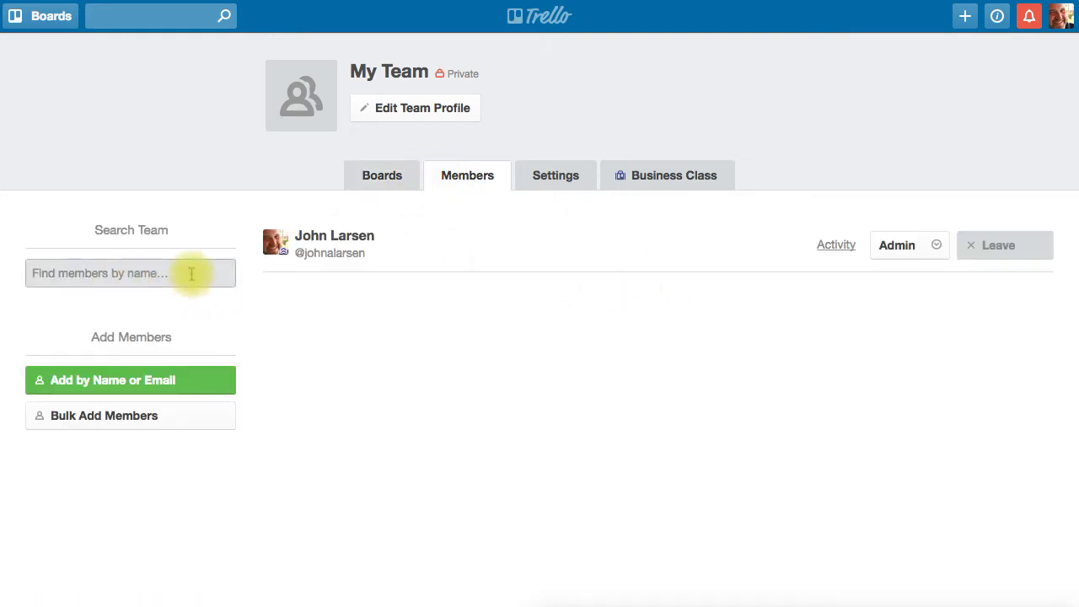
{"action": "left_click", "coordinate": [102, 271]}
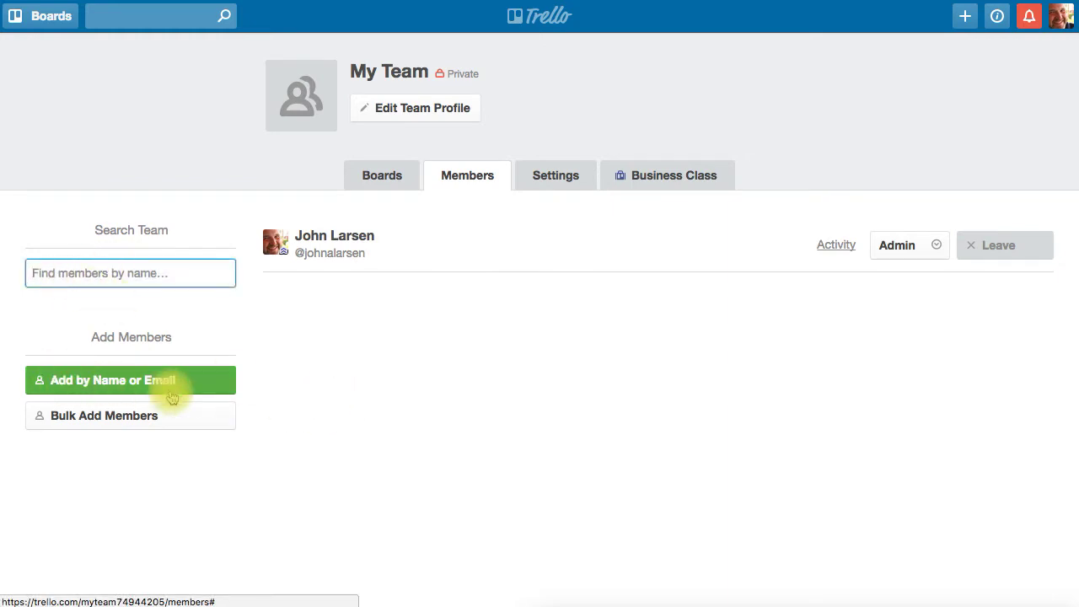
{"action": "left_click", "coordinate": [345, 374]}
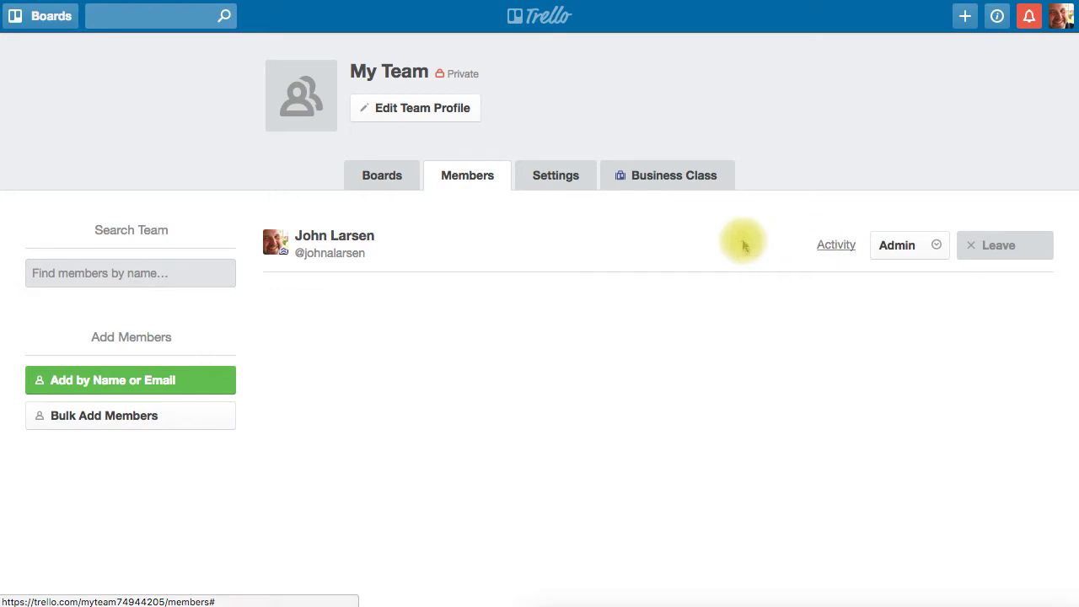
{"action": "left_click", "coordinate": [918, 253]}
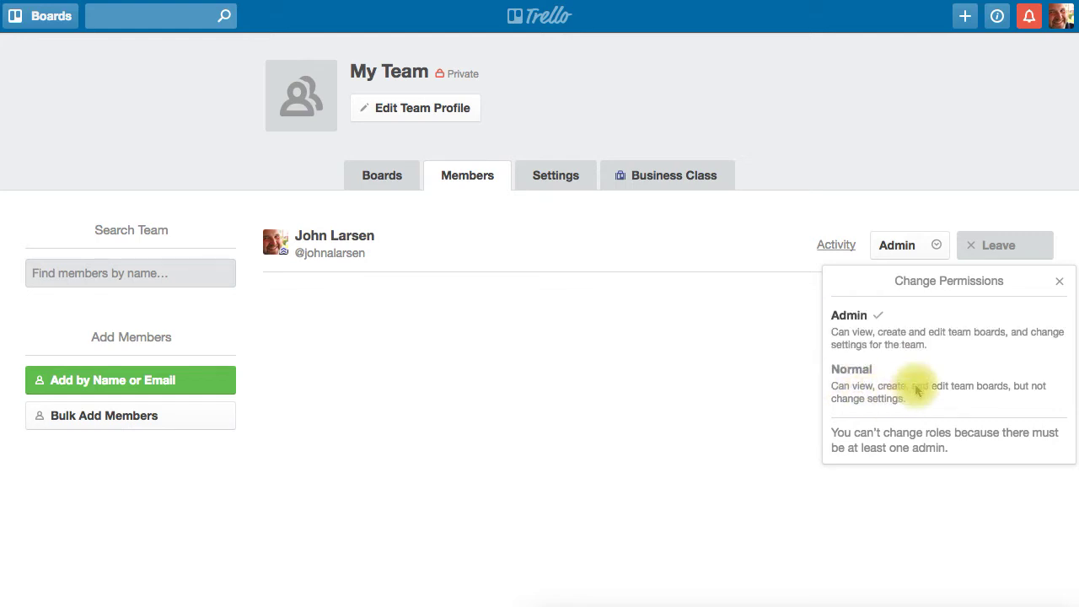
{"action": "left_click", "coordinate": [742, 349]}
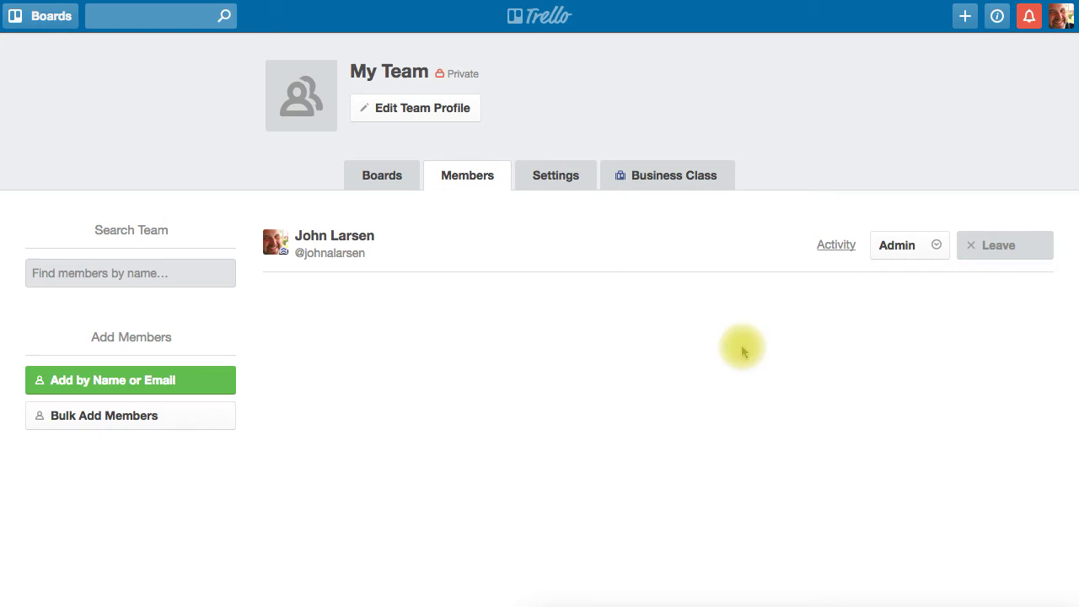
{"action": "left_click", "coordinate": [928, 245]}
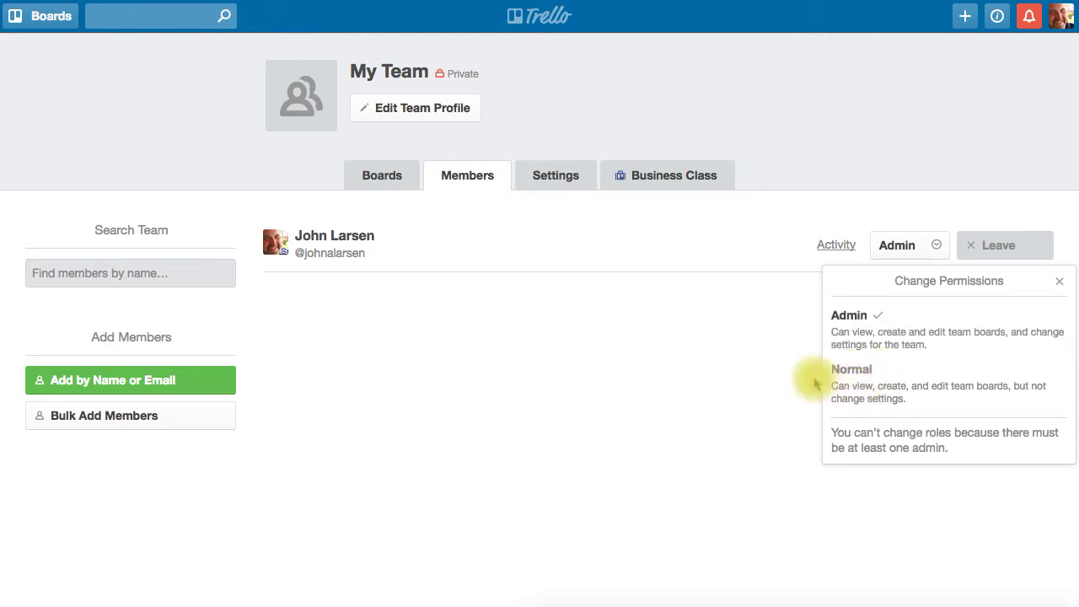
{"action": "left_click", "coordinate": [733, 356]}
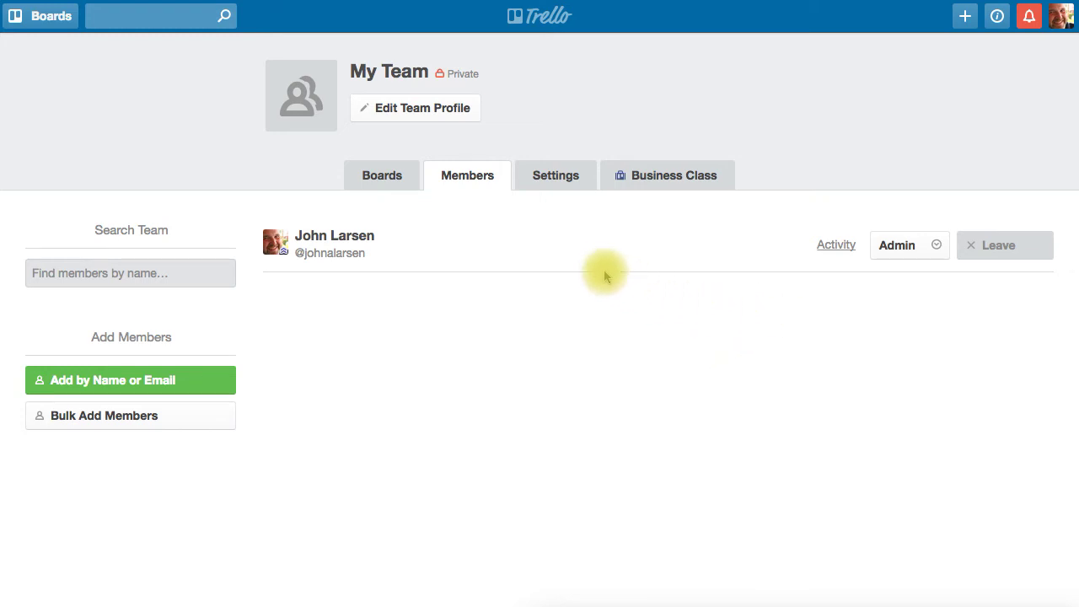
{"action": "left_click", "coordinate": [556, 179]}
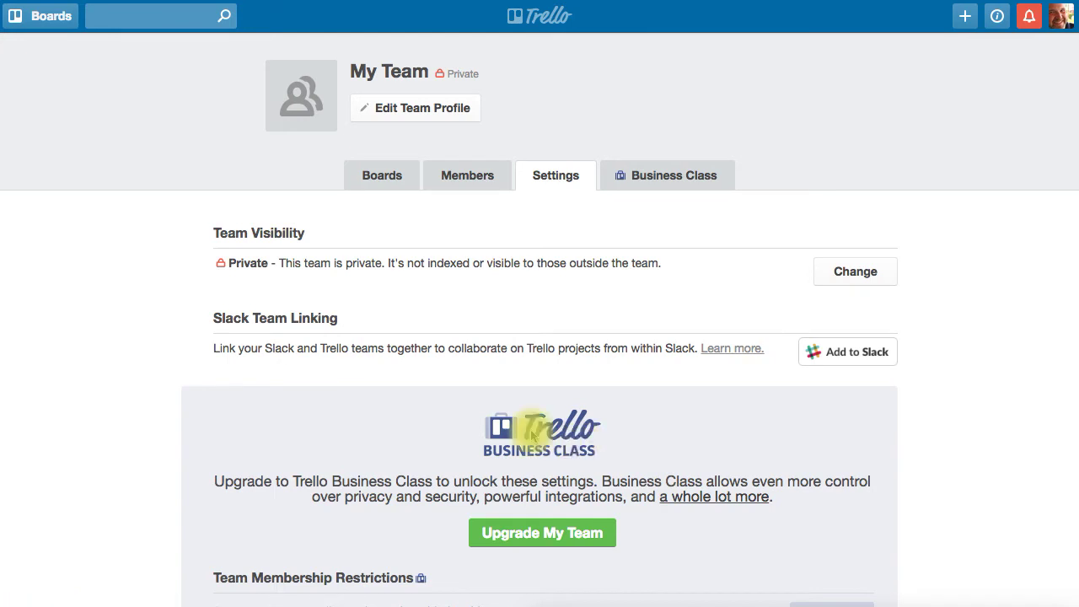
Step: Highlight the Team Visibility and Slack Team Linking headings in My Team's settings
{"action": "left_click_drag", "start_coordinate": [219, 233], "coordinate": [347, 233]}
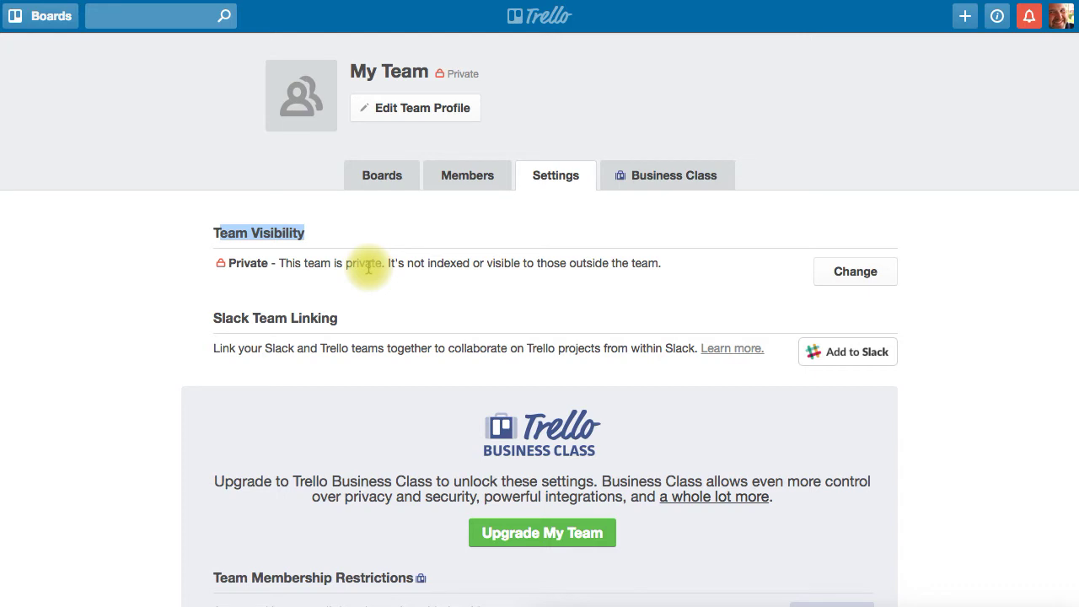
{"action": "left_click", "coordinate": [395, 290]}
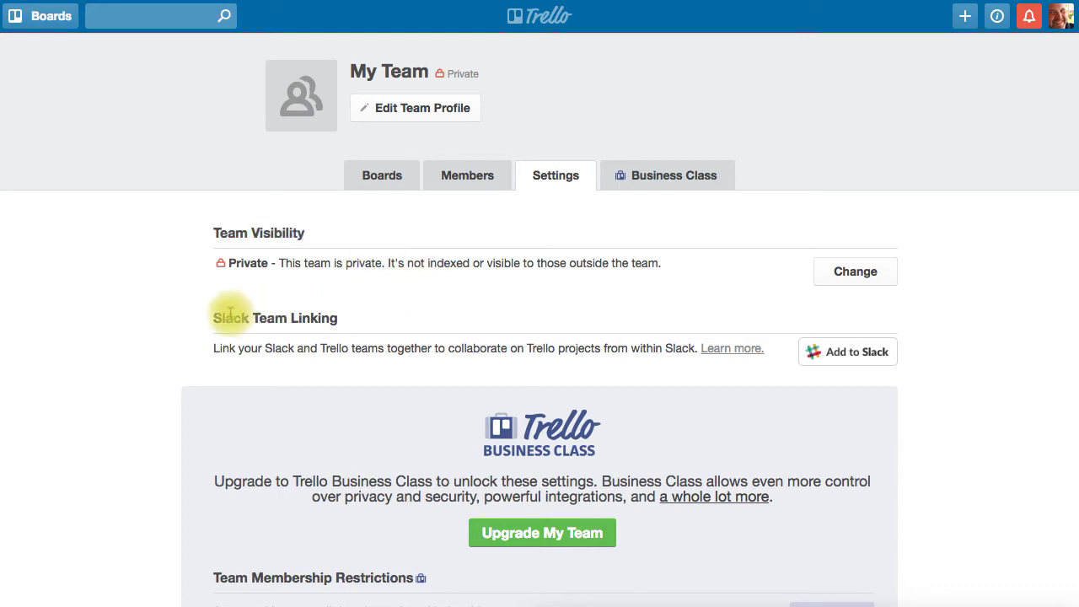
{"action": "left_click_drag", "start_coordinate": [215, 318], "coordinate": [344, 320]}
{"action": "left_click", "coordinate": [501, 320]}
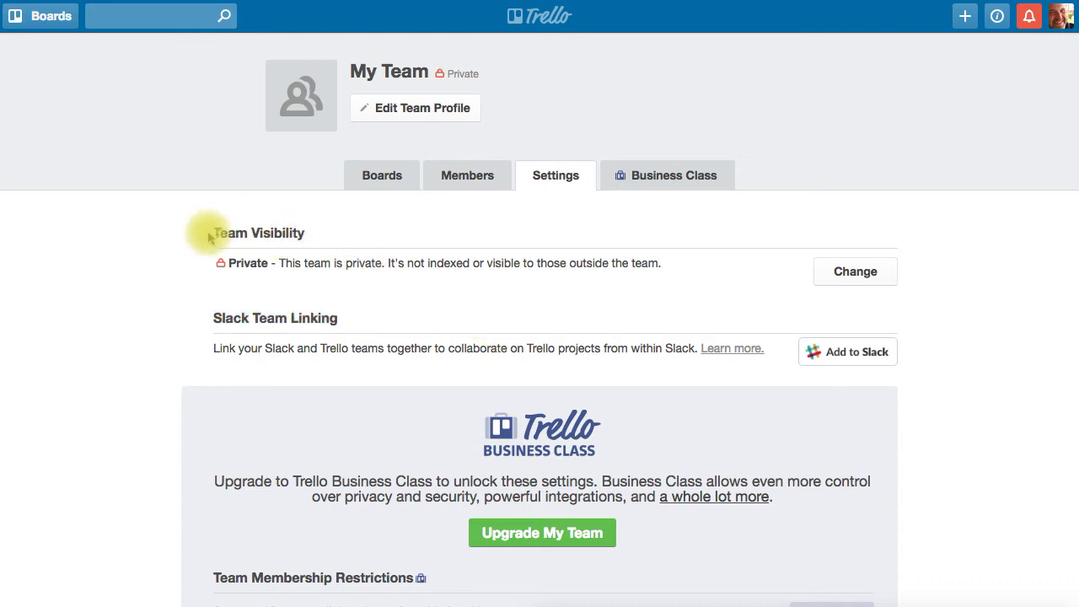
Step: Scroll through the rest of the settings, including the Business Class restrictions
{"action": "scroll", "coordinate": [153, 255], "scroll_direction": "down", "scroll_amount": 5}
{"action": "scroll", "coordinate": [159, 259], "scroll_direction": "down", "scroll_amount": 1}
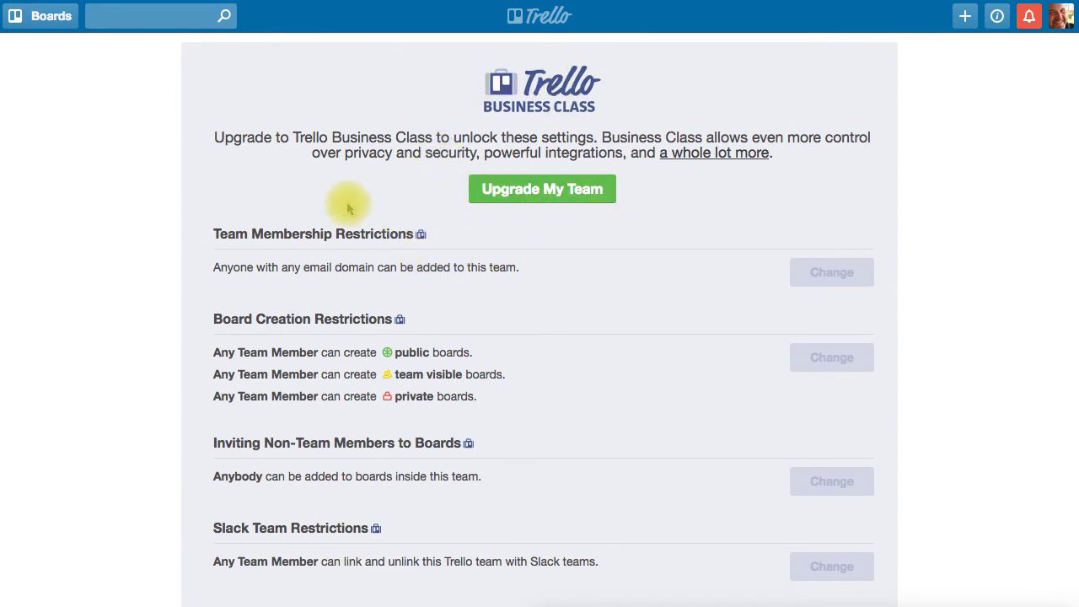
{"action": "scroll", "coordinate": [338, 181], "scroll_direction": "down", "scroll_amount": 2}
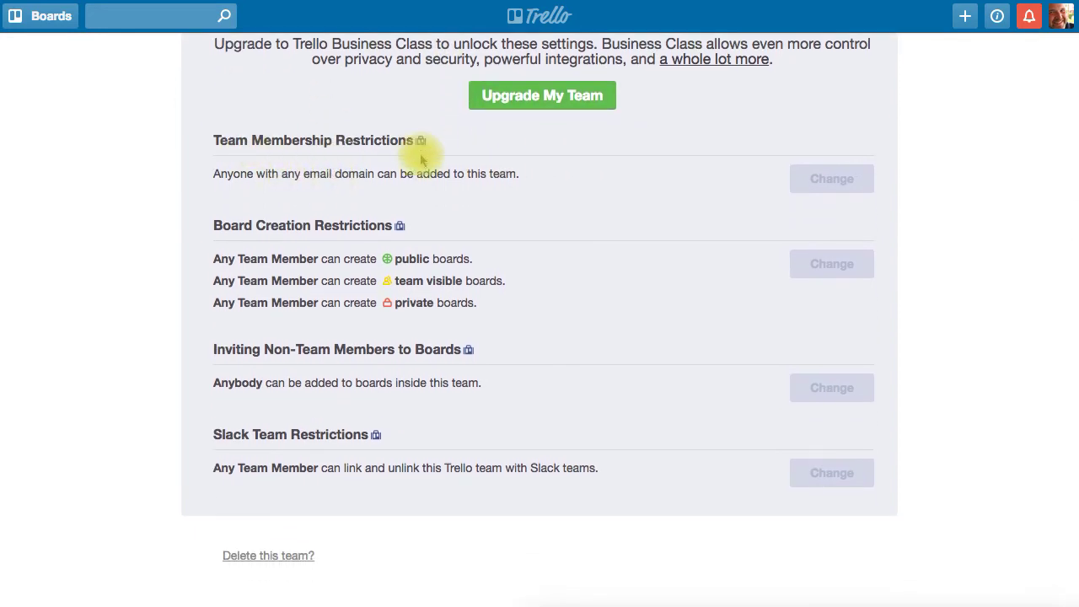
{"action": "scroll", "coordinate": [493, 335], "scroll_direction": "down", "scroll_amount": 1}
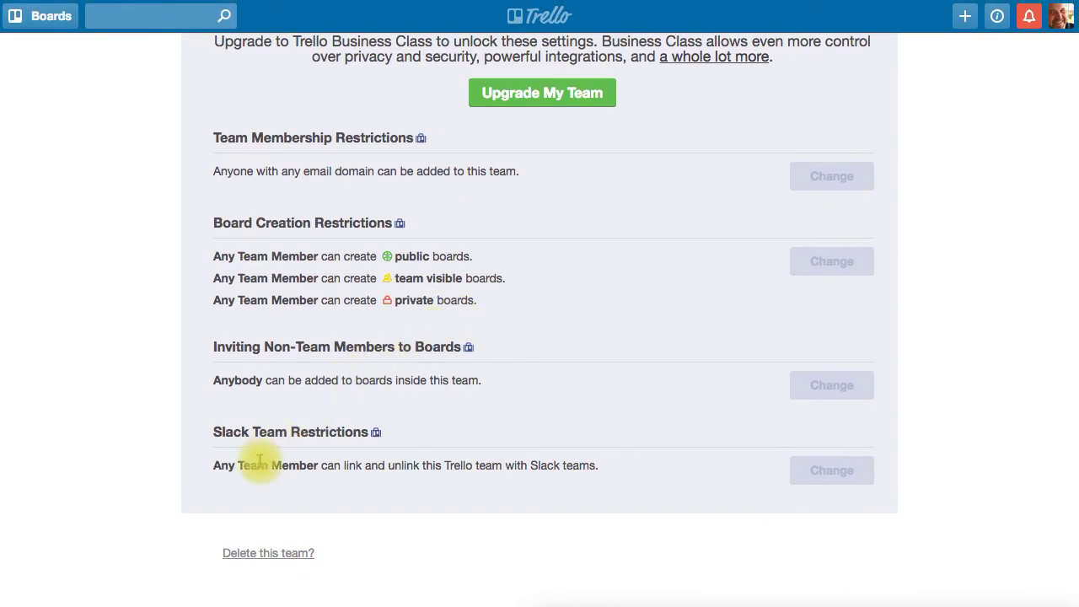
{"action": "scroll", "coordinate": [259, 459], "scroll_direction": "up", "scroll_amount": 5}
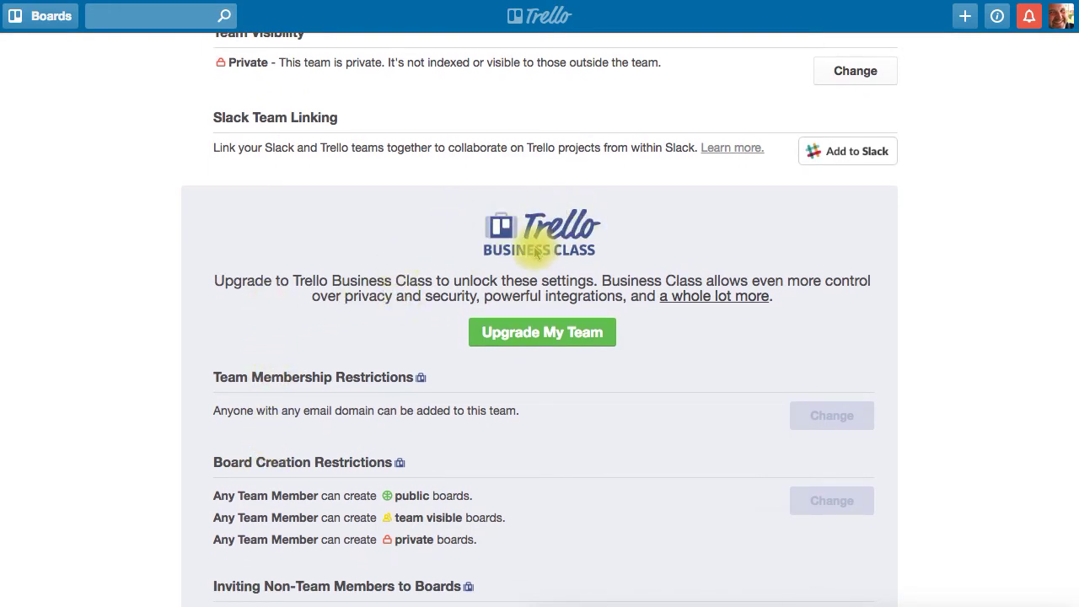
{"action": "scroll", "coordinate": [537, 249], "scroll_direction": "up", "scroll_amount": 4}
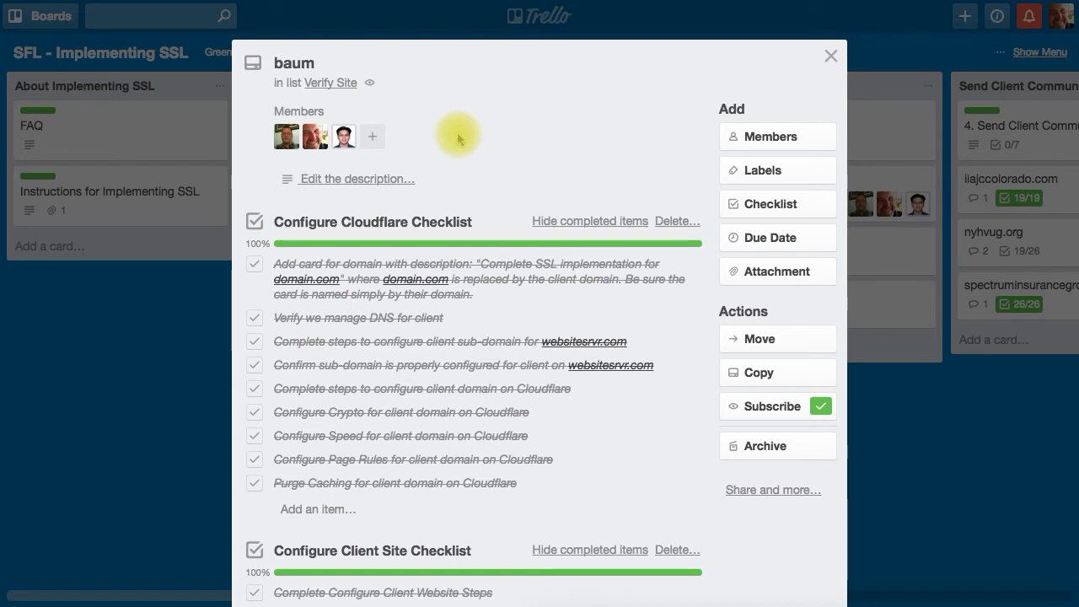
{"action": "scroll", "coordinate": [455, 177], "scroll_direction": "down", "scroll_amount": 8}
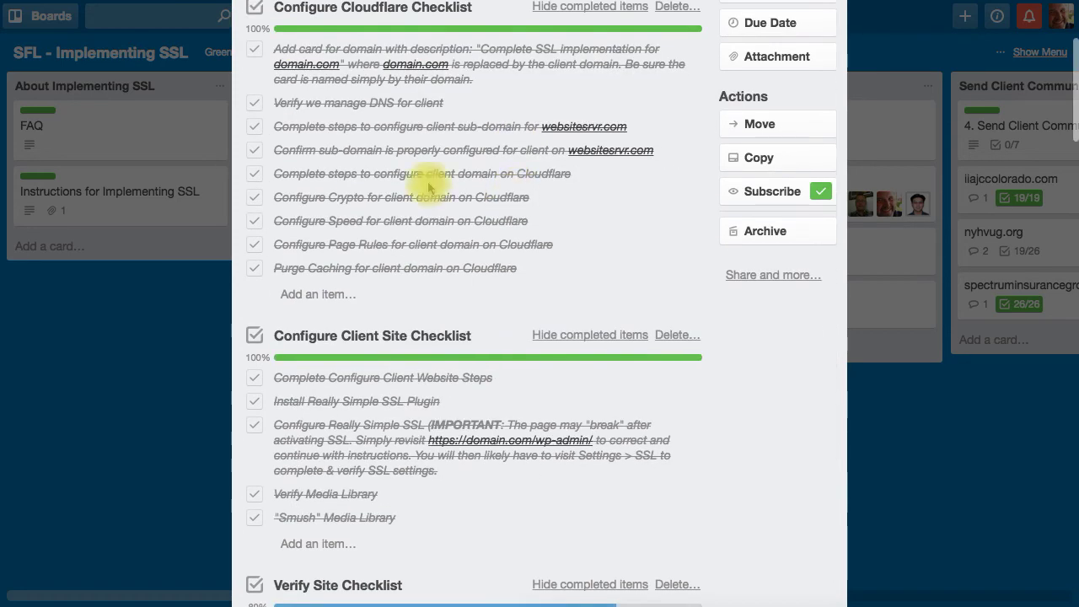
{"action": "scroll", "coordinate": [404, 150], "scroll_direction": "up", "scroll_amount": 8}
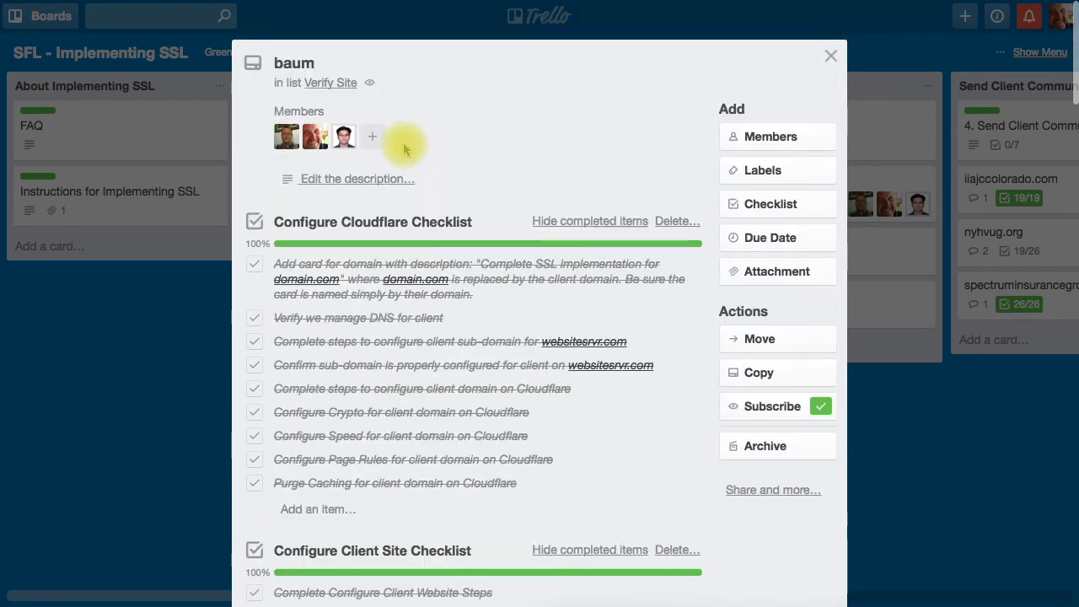